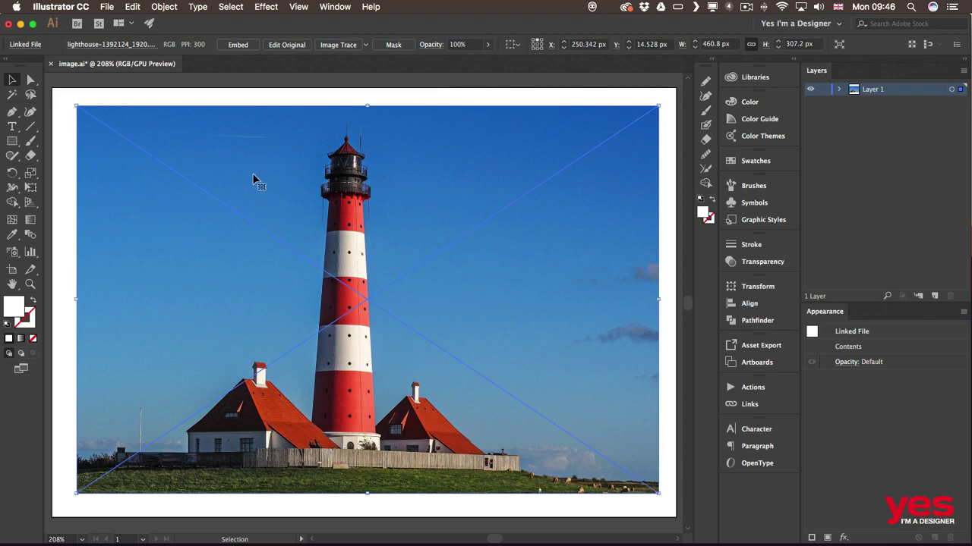
# Step: Delete the lighthouse image and place lighthouse-1392124_1920.jpg as a linked file about 332 × 222 px, positioned at about X 227, Y 52 px
pyautogui.press('Delete')
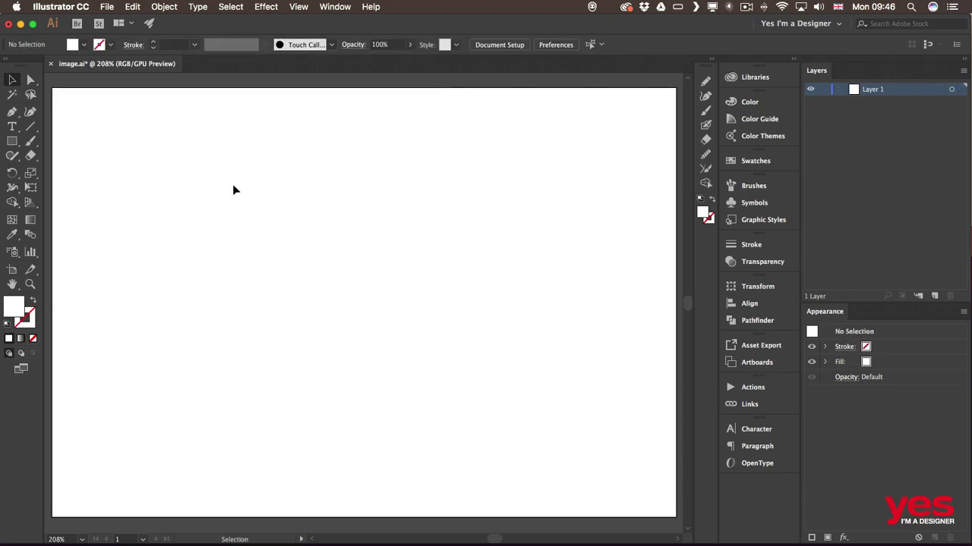
pyautogui.click(107, 7)
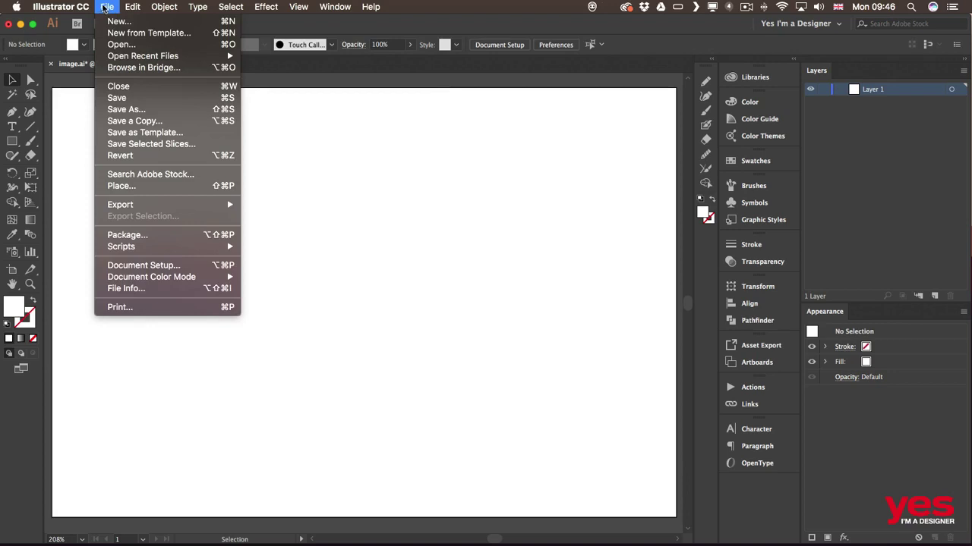
pyautogui.click(145, 189)
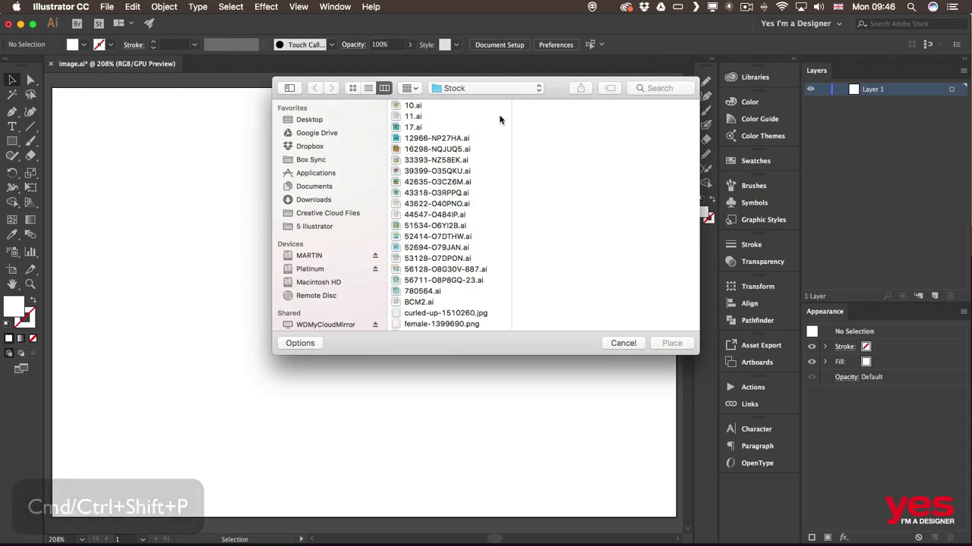
pyautogui.click(450, 322)
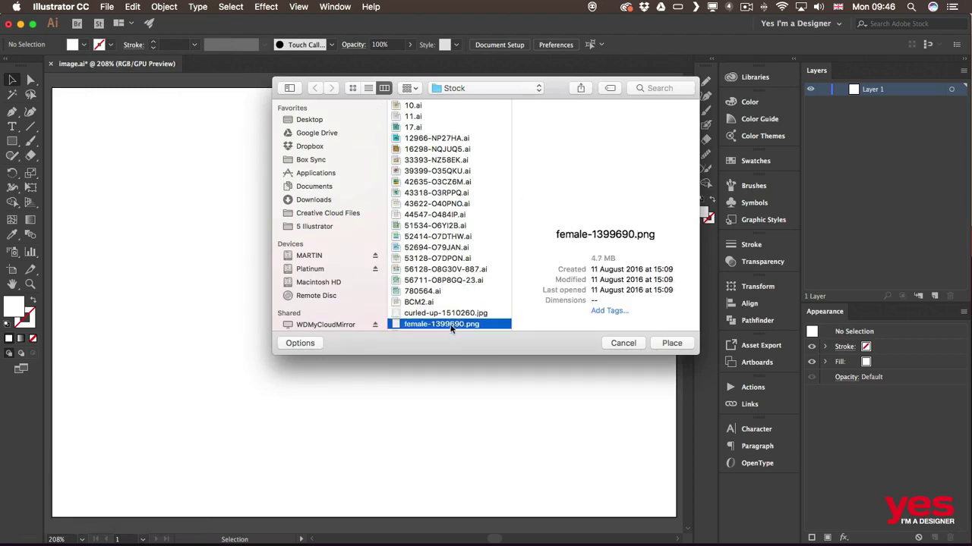
pyautogui.press('Down')
pyautogui.press('Down')
pyautogui.press('Down')
pyautogui.press('Down')
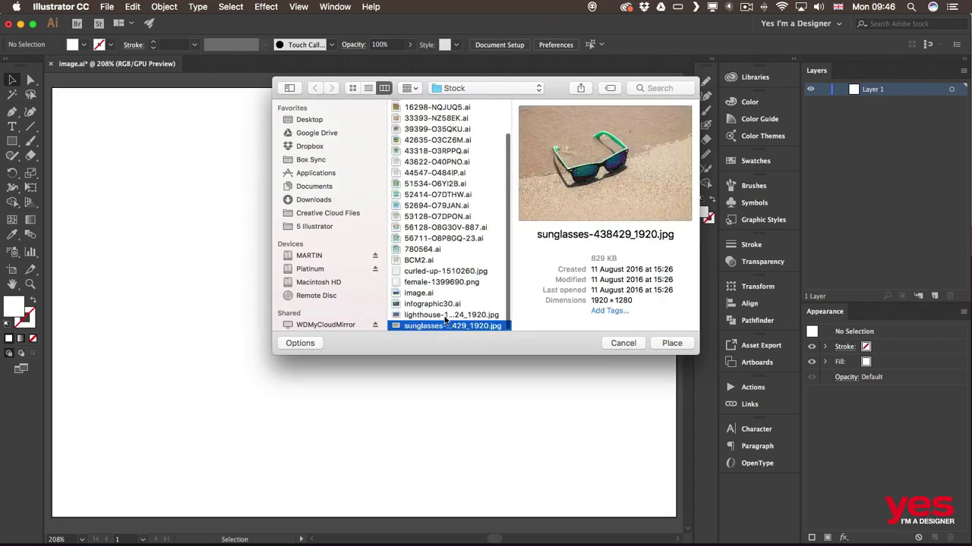
pyautogui.click(456, 317)
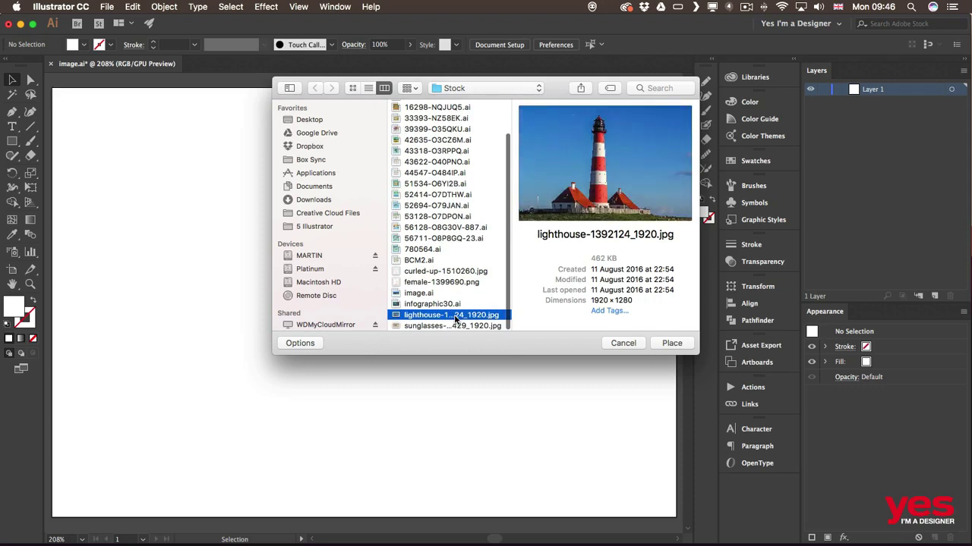
pyautogui.click(672, 343)
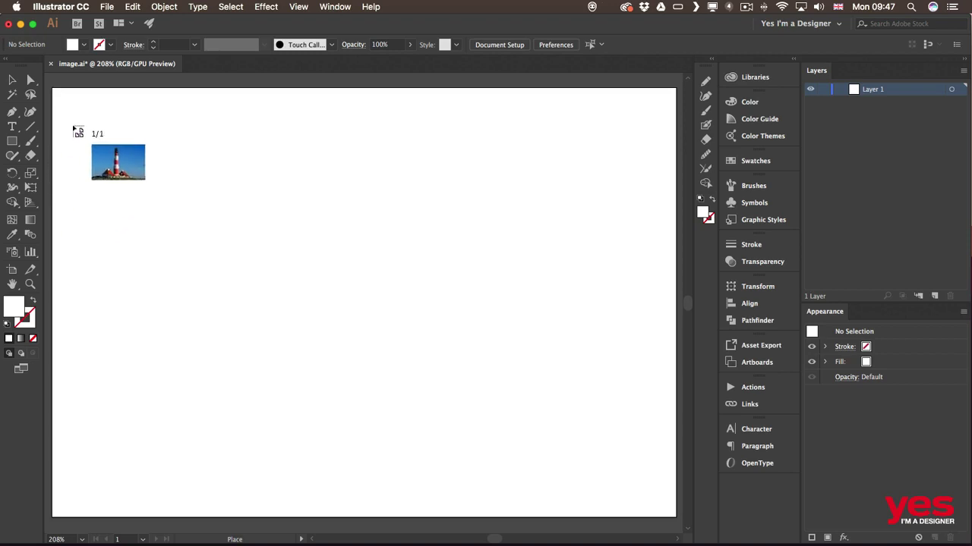
pyautogui.moveTo(191, 240); pyautogui.dragTo(512, 425)
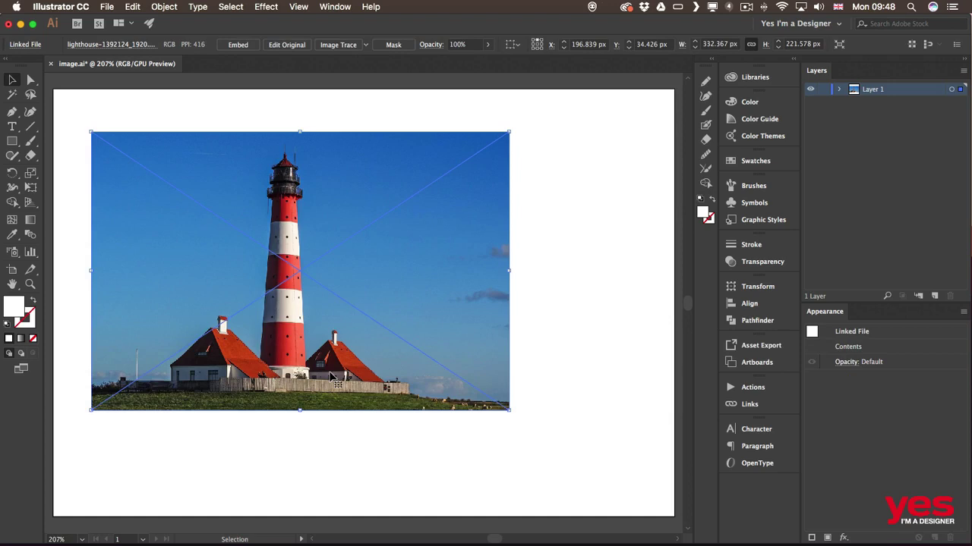
pyautogui.moveTo(186, 268); pyautogui.dragTo(224, 291)
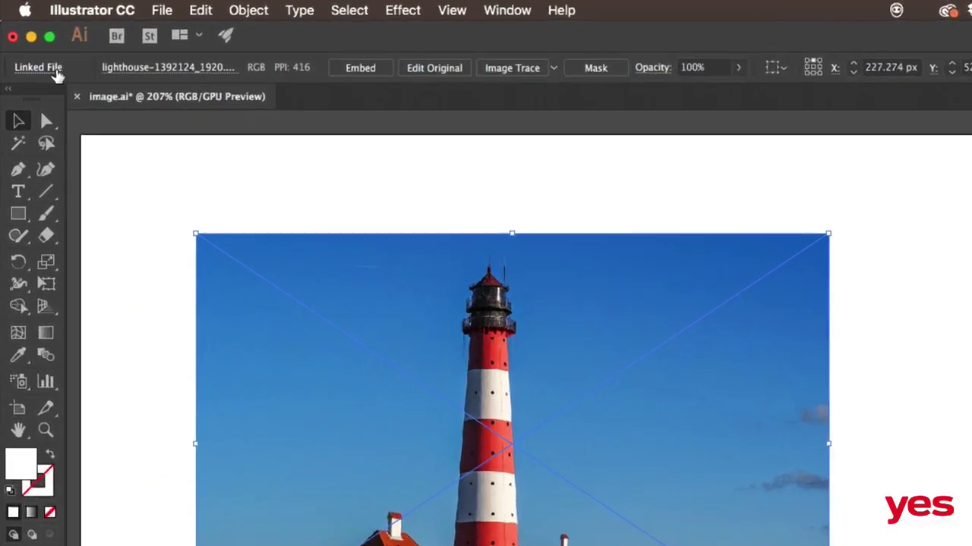
# Step: Check the lighthouse image's link details and embed the image in the document
pyautogui.click(56, 68)
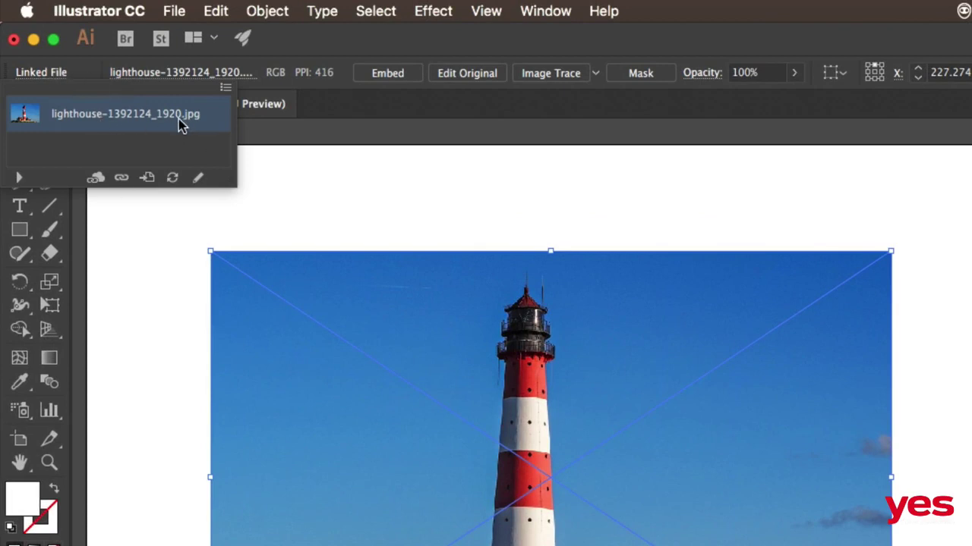
pyautogui.click(264, 45)
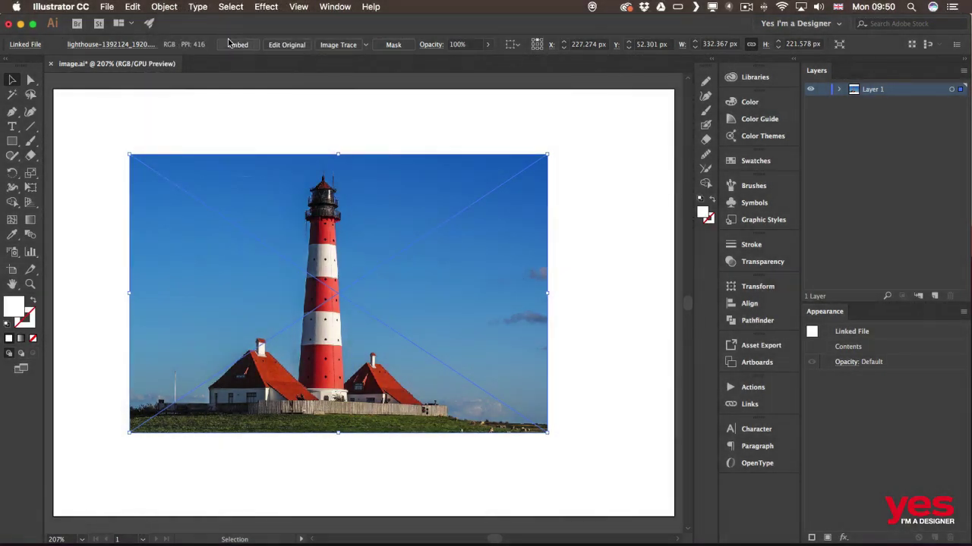
pyautogui.click(233, 44)
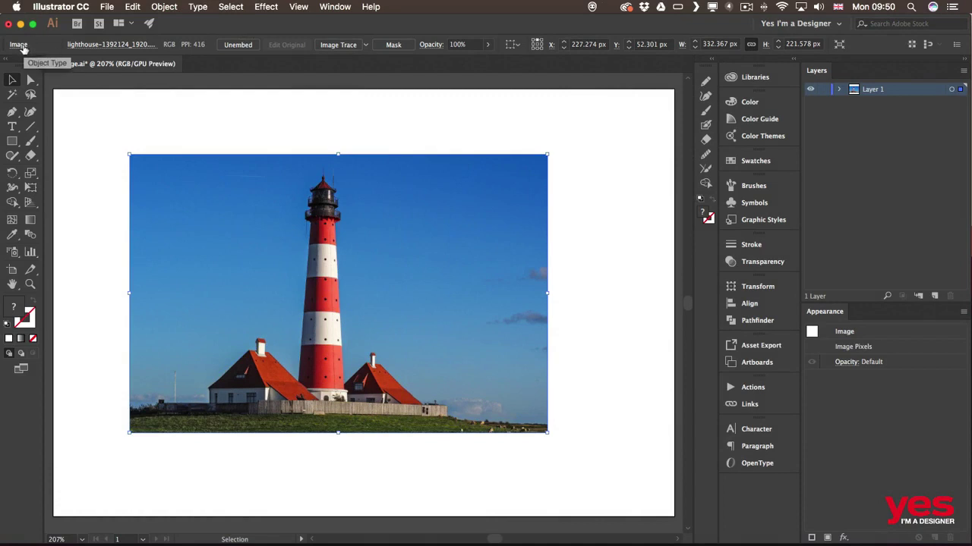
pyautogui.click(21, 45)
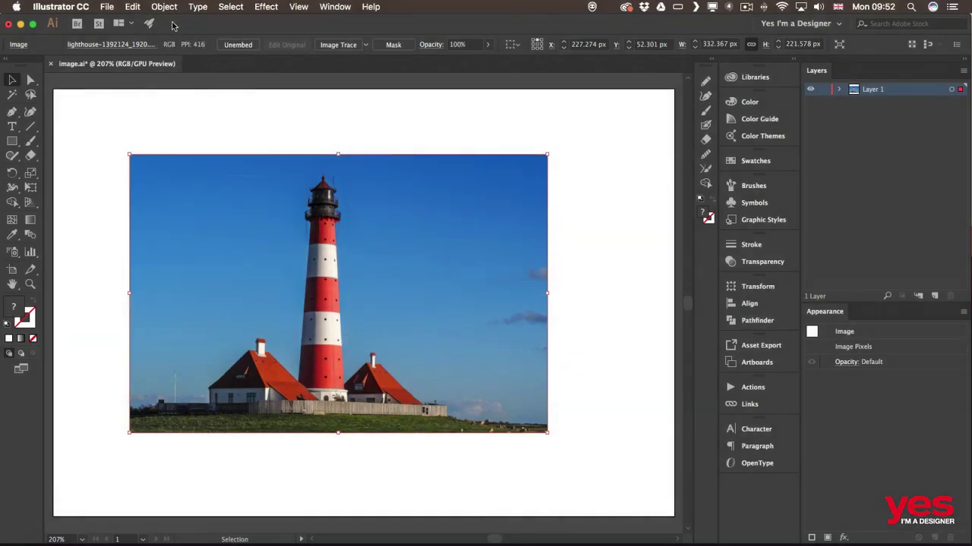
# Step: Unembed the lighthouse image, saving it as the Photoshop (PSD) file lighthouse-1392124_1920 in the Stock folder
pyautogui.click(238, 45)
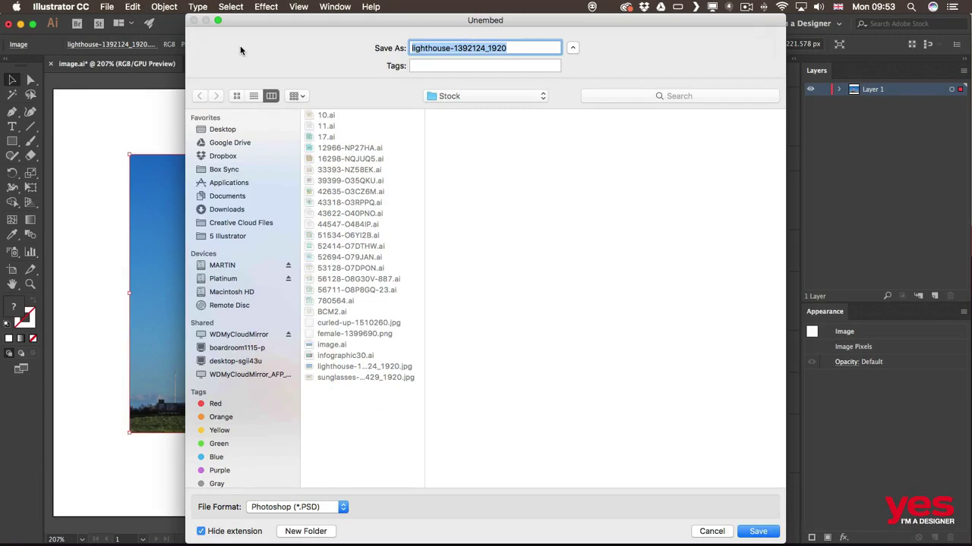
pyautogui.click(389, 367)
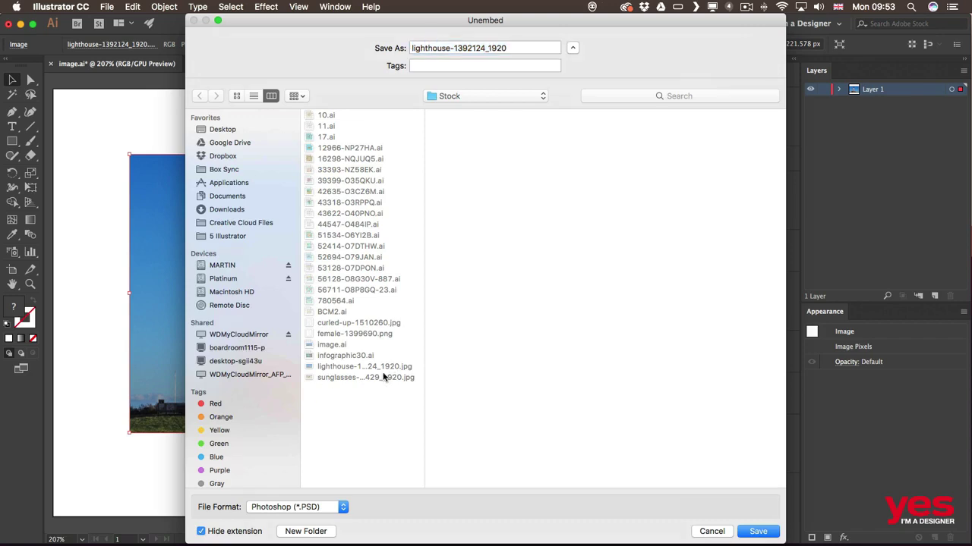
pyautogui.click(768, 533)
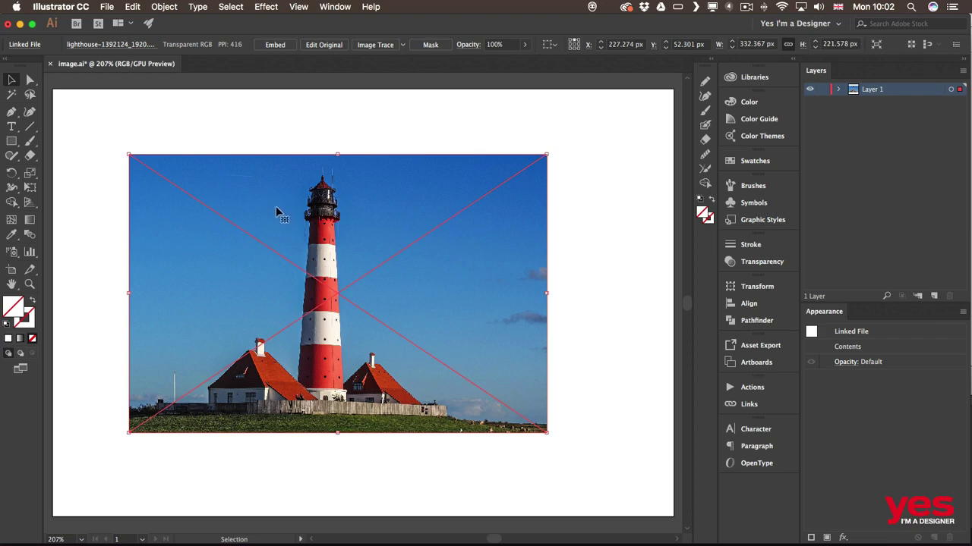
# Step: Move the lighthouse image to the artboard's upper-left area, at about X 180, Y 16 px, and deselect it
pyautogui.click(107, 6)
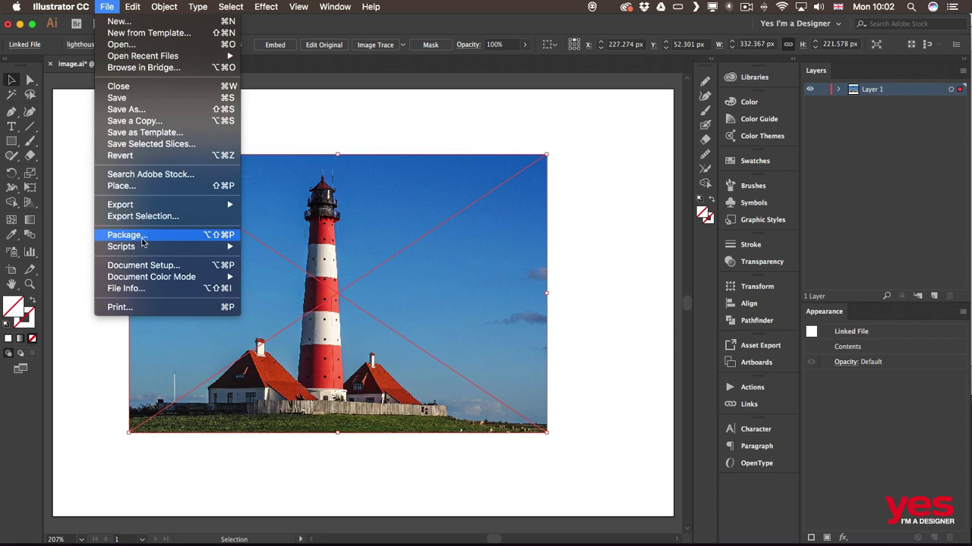
pyautogui.click(85, 240)
pyautogui.moveTo(175, 235); pyautogui.dragTo(114, 189)
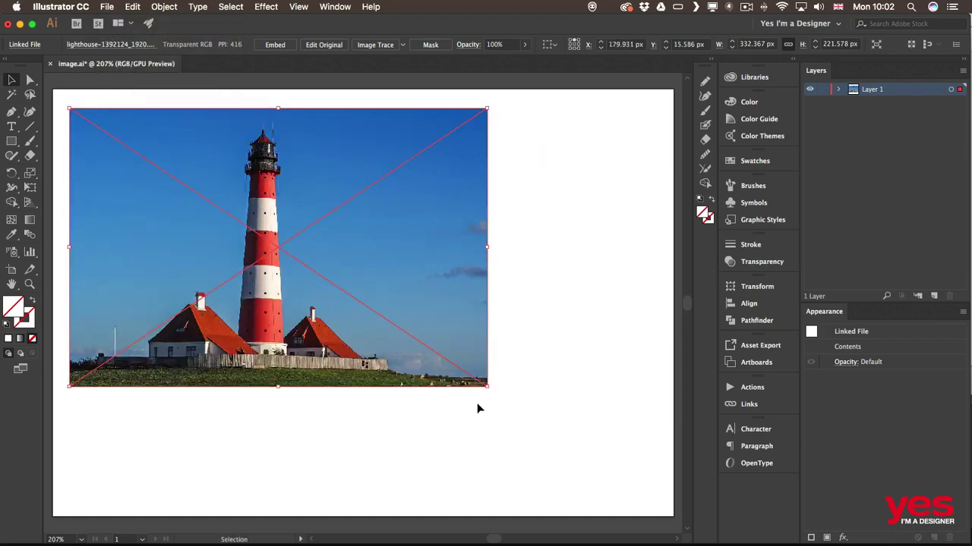
pyautogui.click(542, 343)
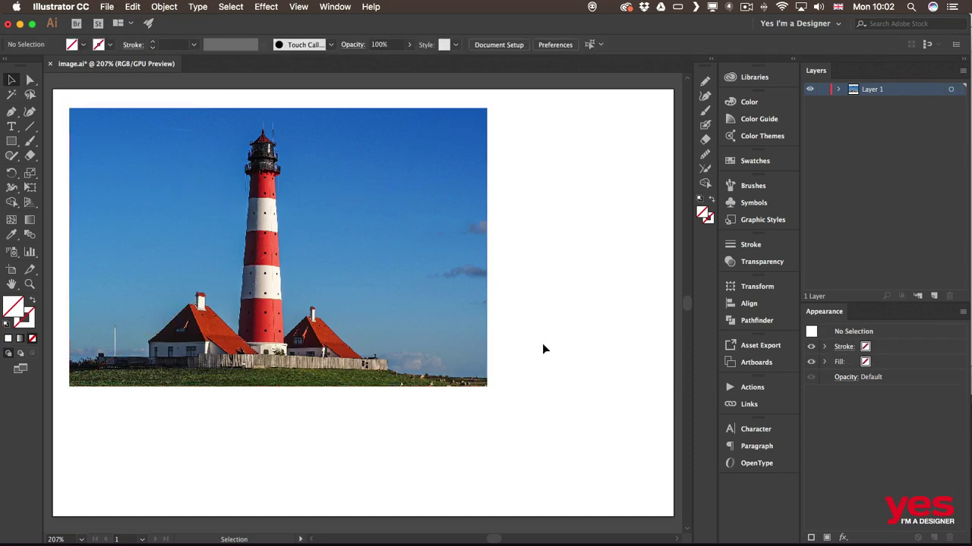
# Step: Place sunglasses-438429_1920.jpg as a linked image about 307 × 204 px, overlapping the lower-right part of the lighthouse image
pyautogui.click(107, 6)
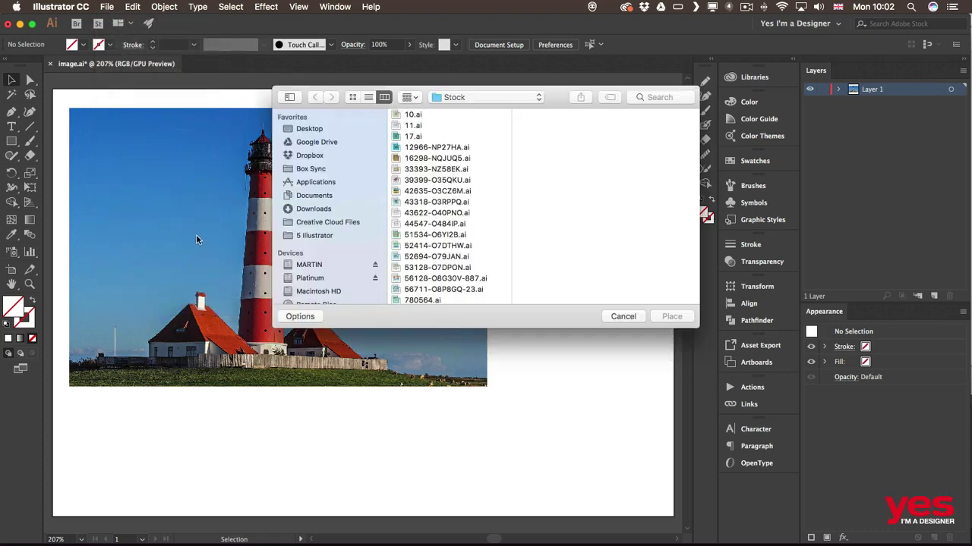
pyautogui.rightClick(472, 279)
pyautogui.click(516, 185)
pyautogui.moveTo(696, 328); pyautogui.dragTo(736, 455)
pyautogui.click(447, 389)
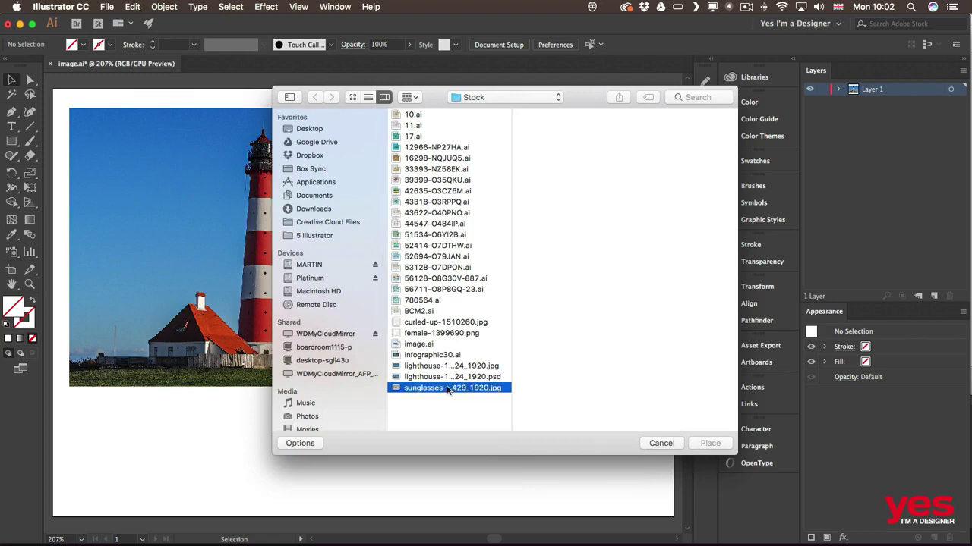
pyautogui.click(709, 444)
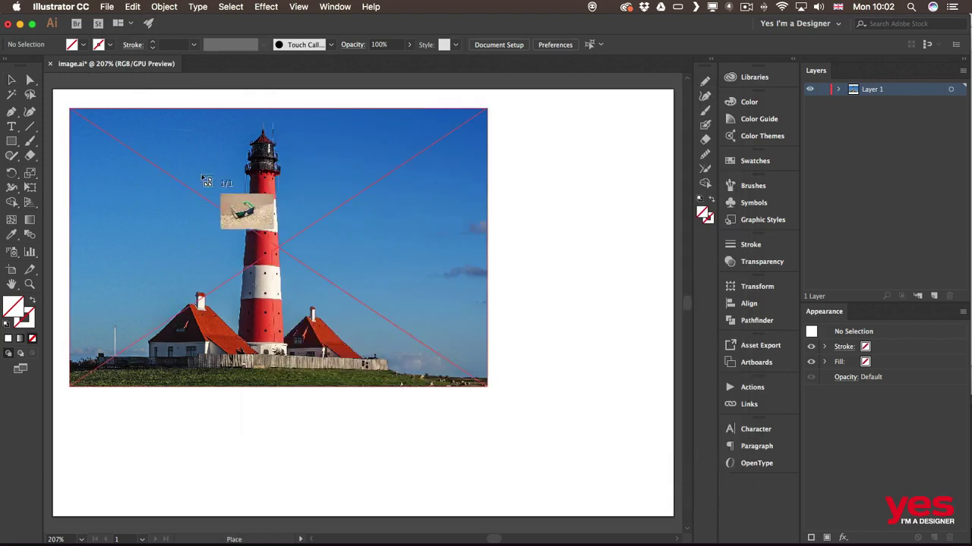
pyautogui.moveTo(233, 200); pyautogui.dragTo(629, 462)
pyautogui.moveTo(383, 242); pyautogui.dragTo(430, 277)
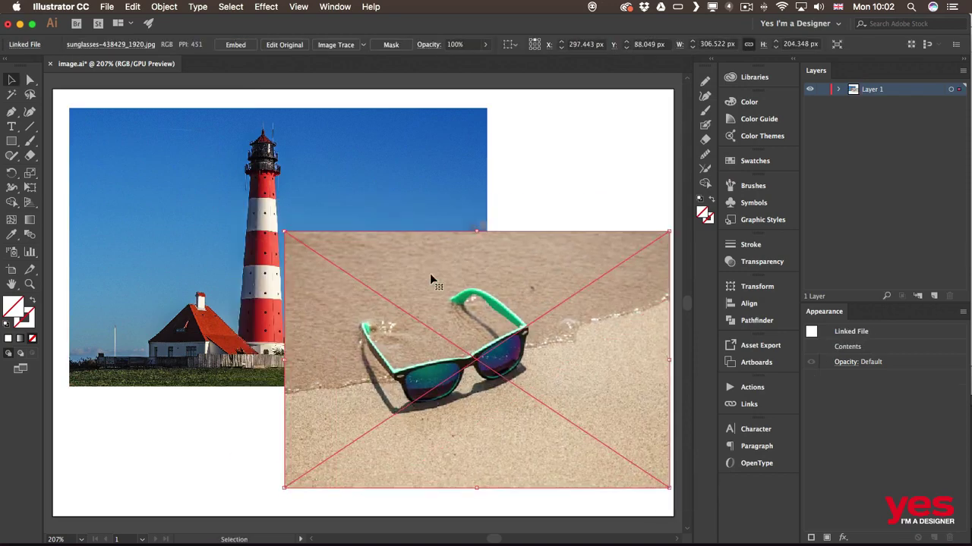
pyautogui.click(552, 176)
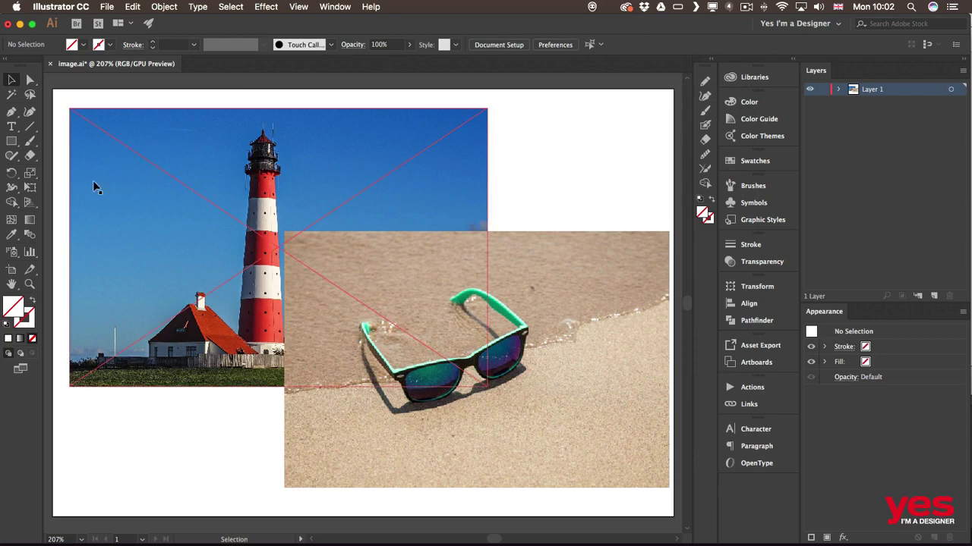
# Step: Add a "Lorem ipsum" placeholder text below the lighthouse image and set its font to Medea ITC Std
pyautogui.click(12, 126)
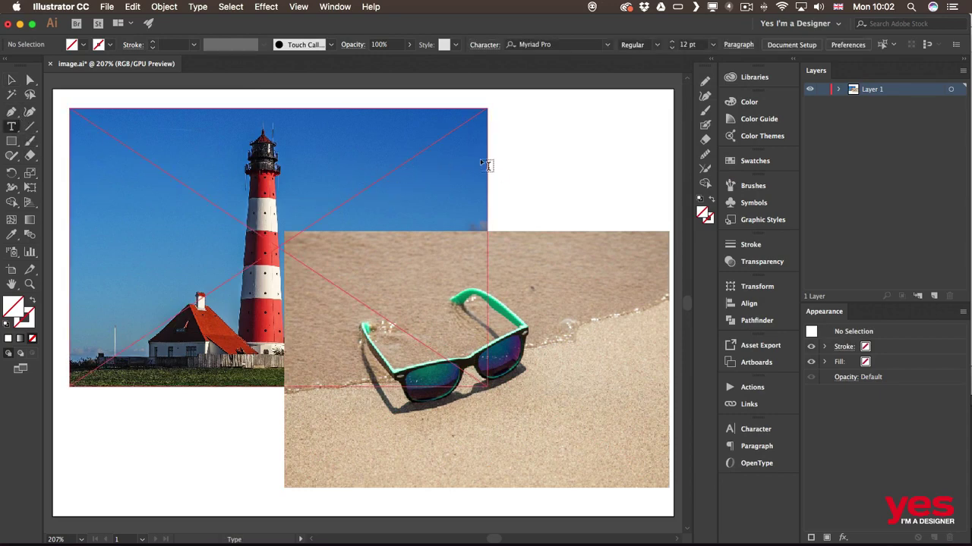
pyautogui.click(91, 415)
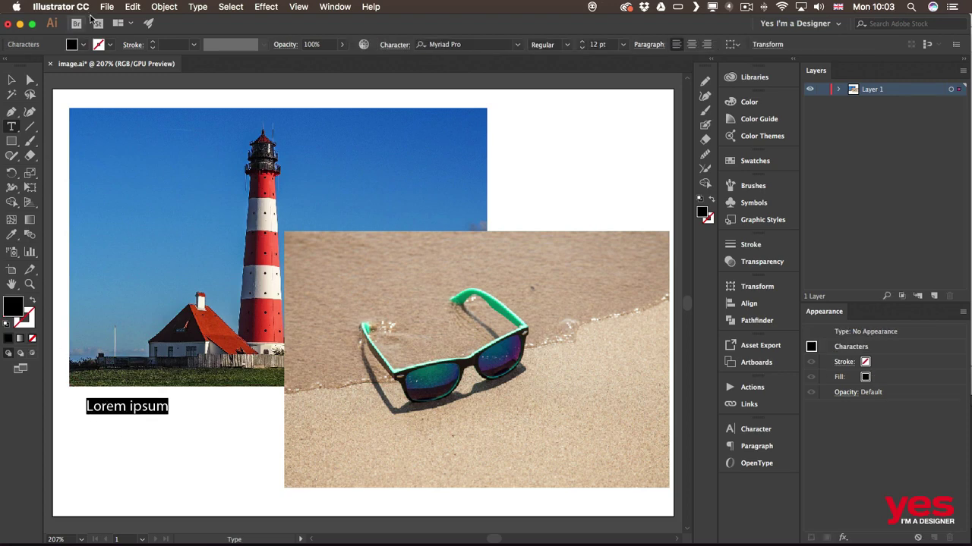
pyautogui.click(519, 45)
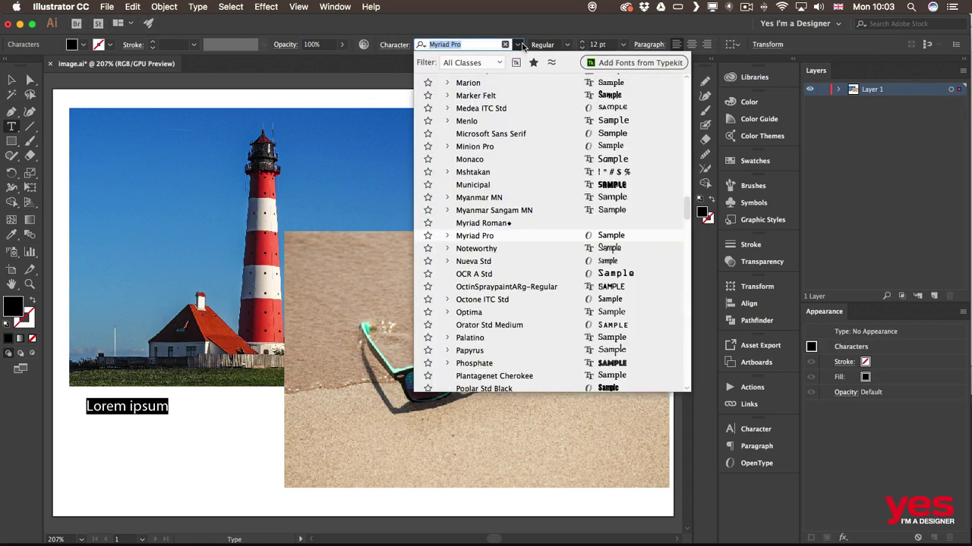
pyautogui.click(495, 108)
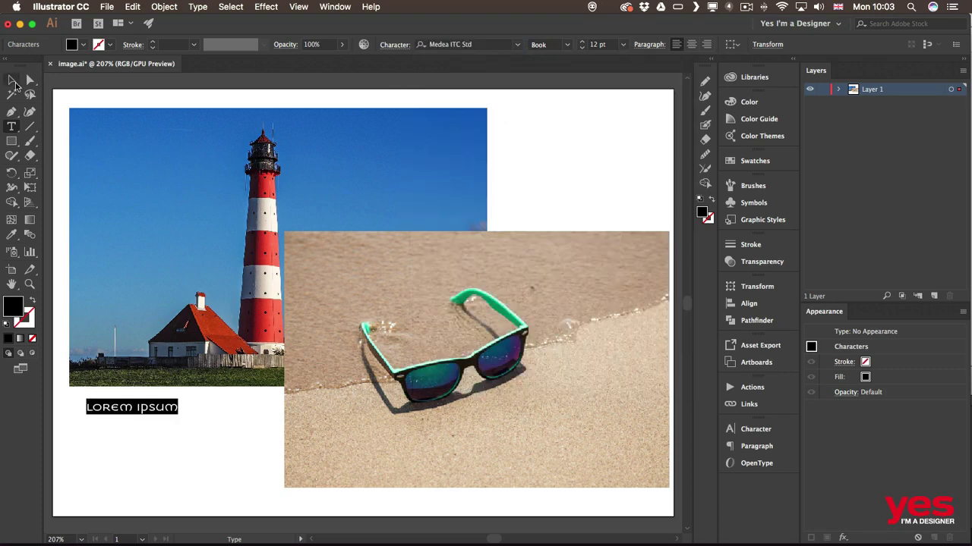
# Step: Scale the "Lorem ipsum" text up to about 24.6 pt below the lighthouse image and deselect it
pyautogui.click(12, 80)
pyautogui.moveTo(180, 415); pyautogui.dragTo(267, 433)
pyautogui.click(208, 459)
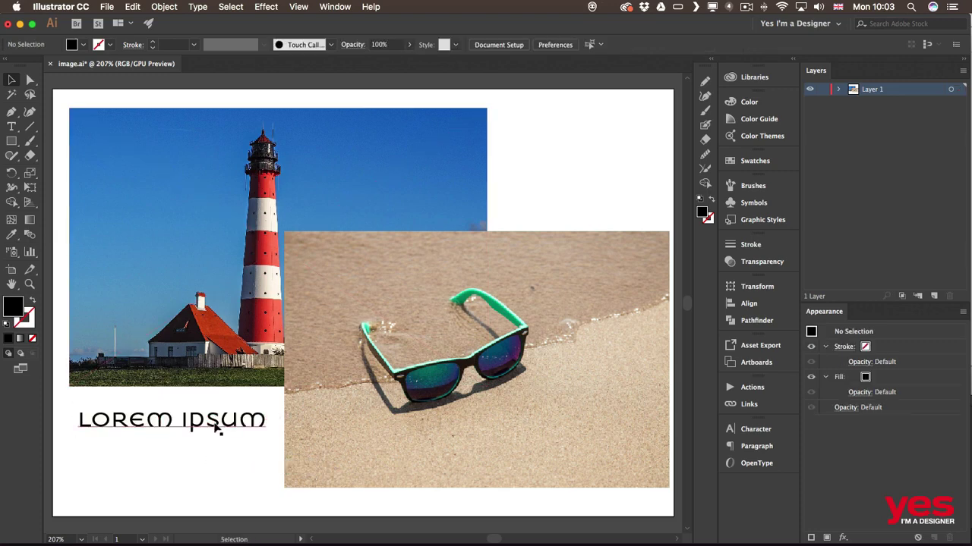
pyautogui.click(220, 425)
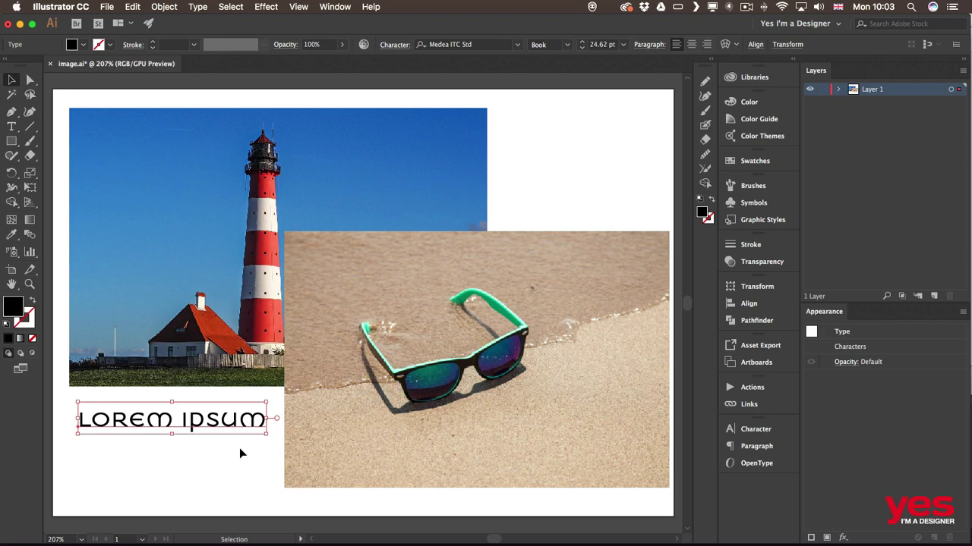
pyautogui.click(239, 450)
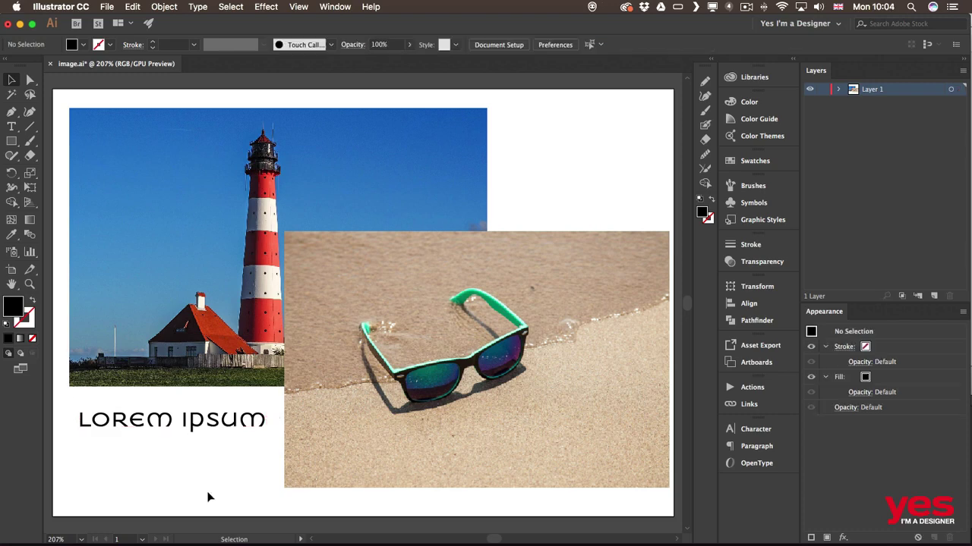
# Step: Save the document and package it into image_Folder with its links collected and relinked, fonts copied and a report created
pyautogui.click(106, 7)
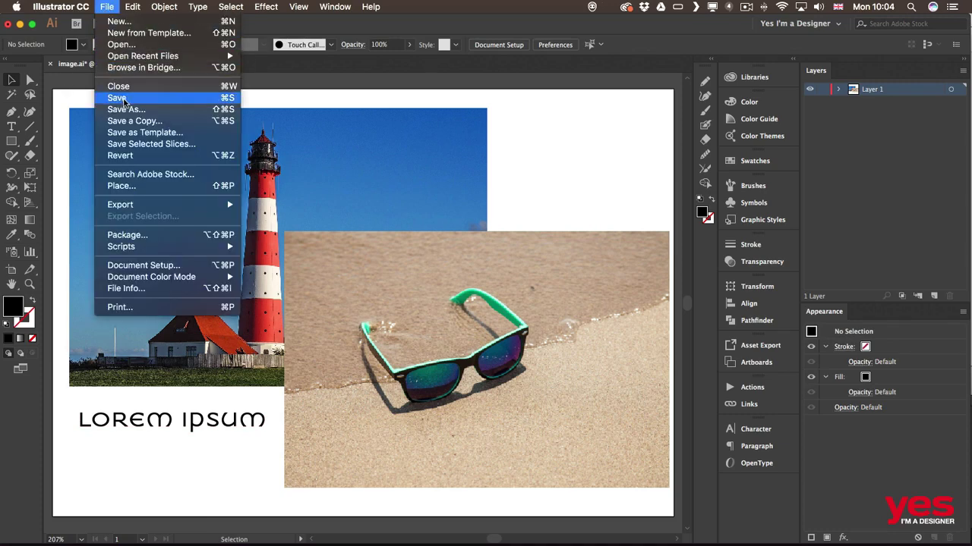
pyautogui.click(129, 106)
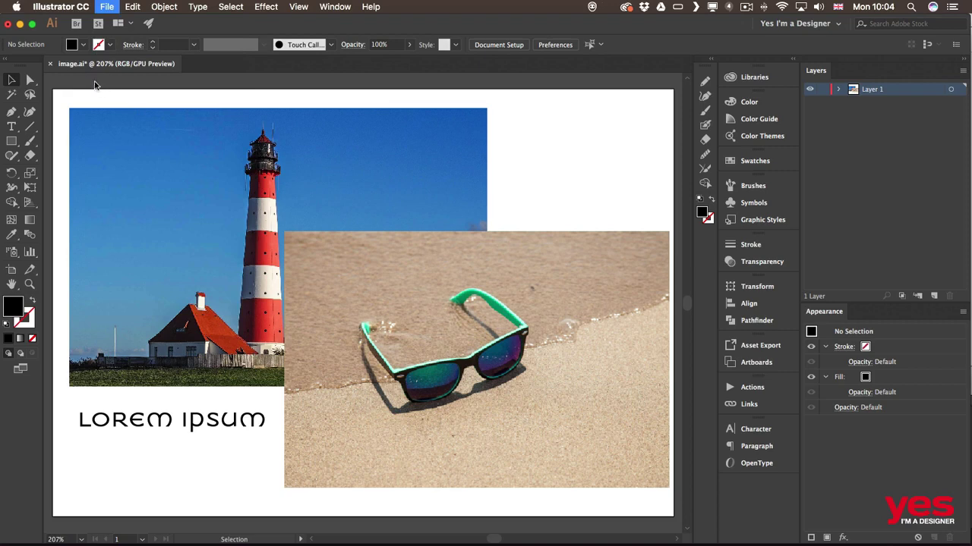
pyautogui.click(108, 7)
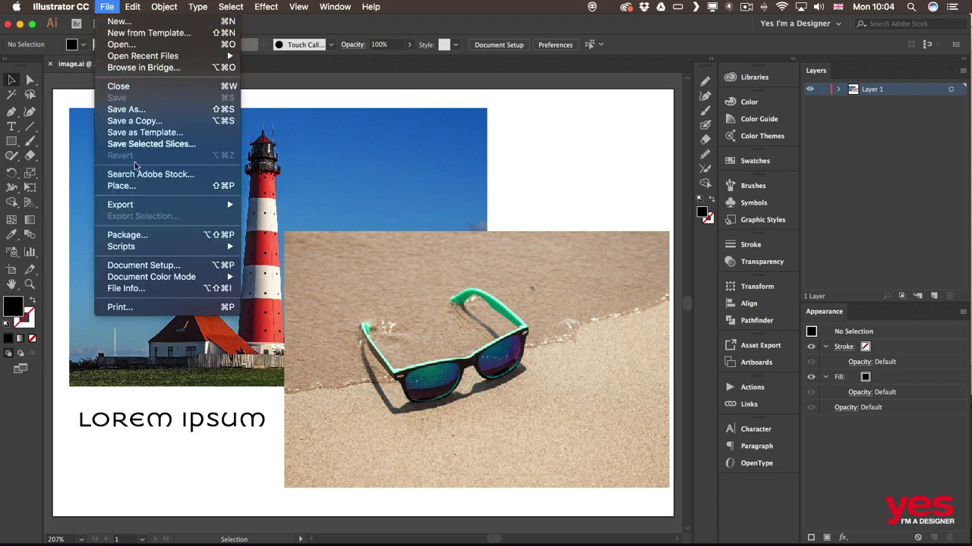
pyautogui.click(168, 240)
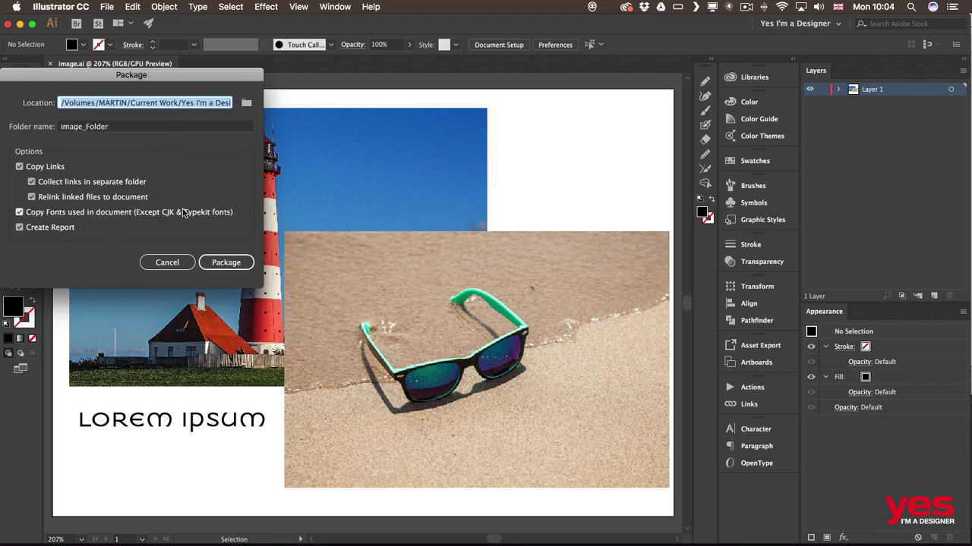
pyautogui.click(227, 266)
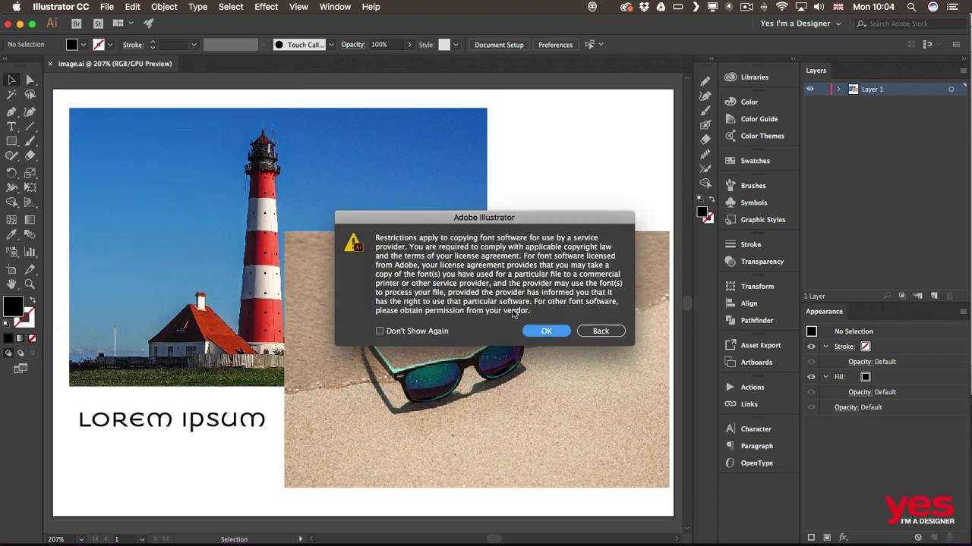
pyautogui.moveTo(521, 225); pyautogui.dragTo(421, 157)
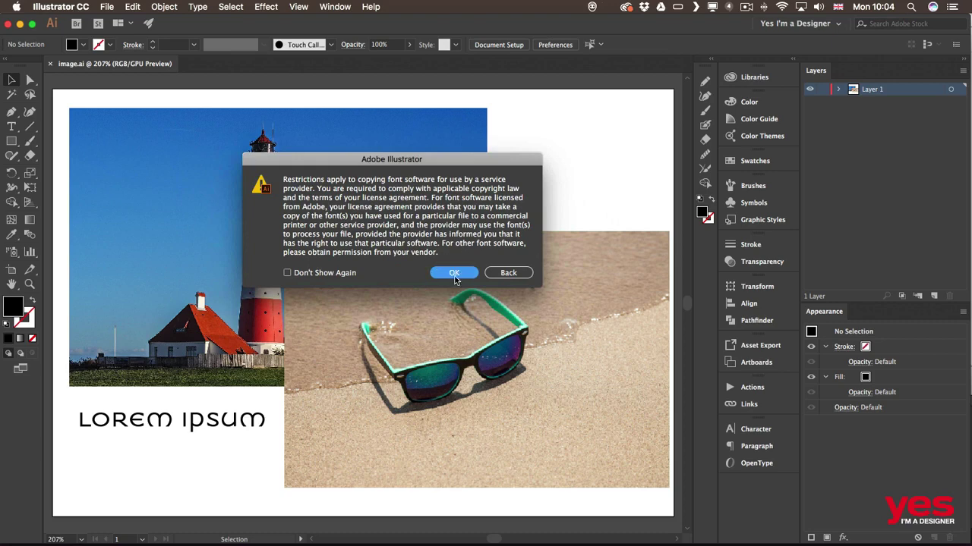
pyautogui.press('Return')
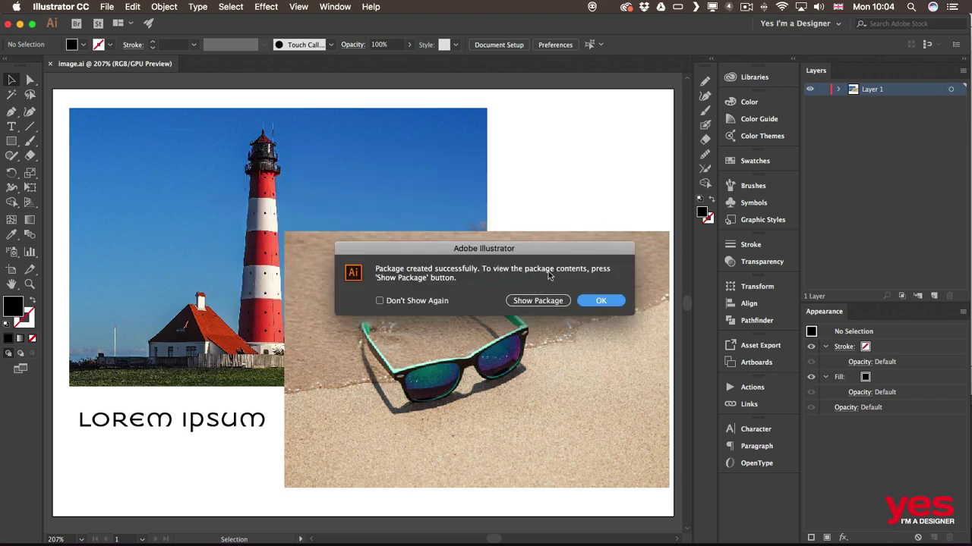
# Step: Show the package in Finder and preview image.ai and the lighthouse and sunglasses images in the Links folder
pyautogui.click(548, 302)
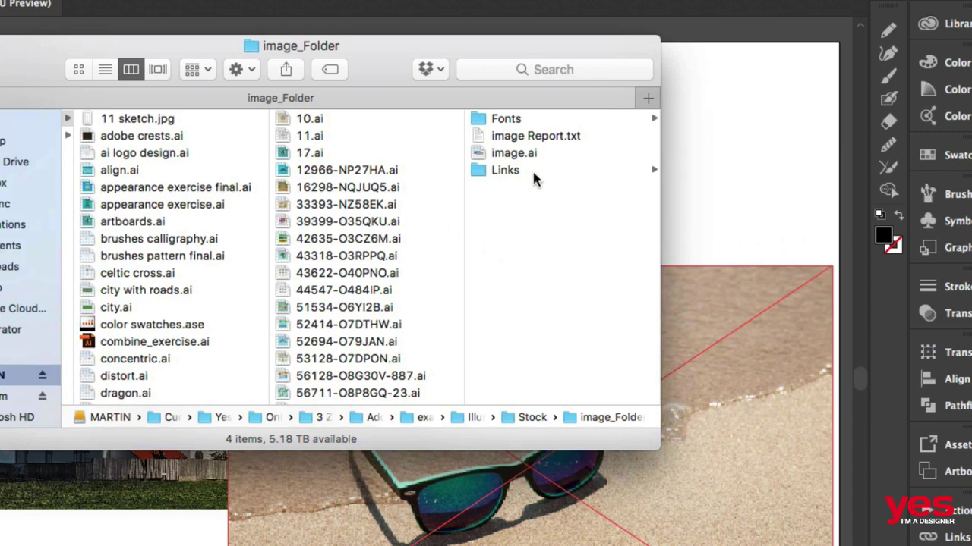
pyautogui.click(529, 154)
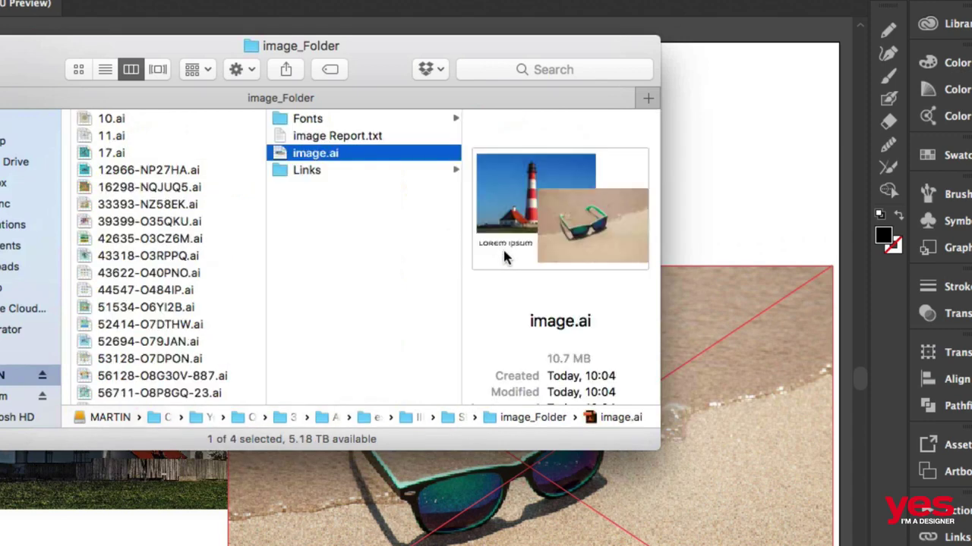
pyautogui.click(341, 169)
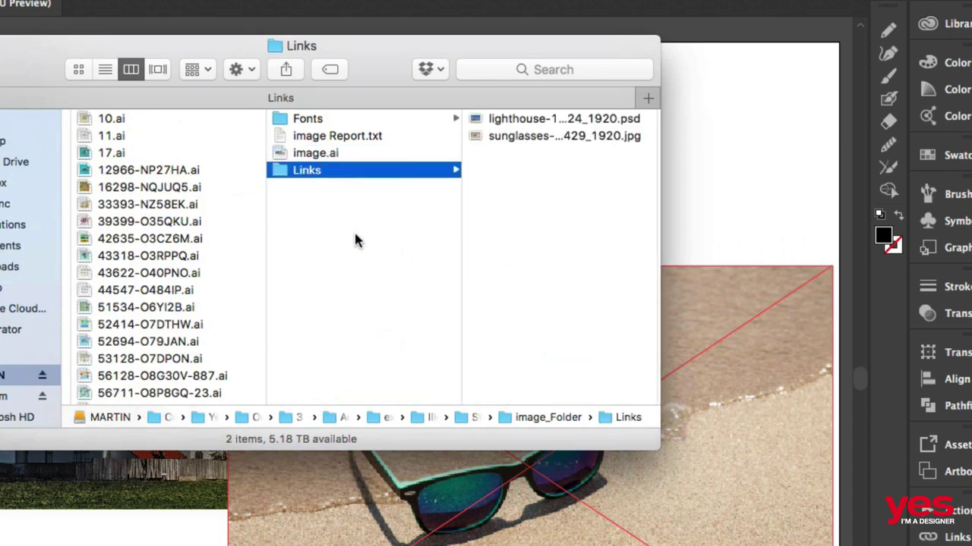
pyautogui.press('Right')
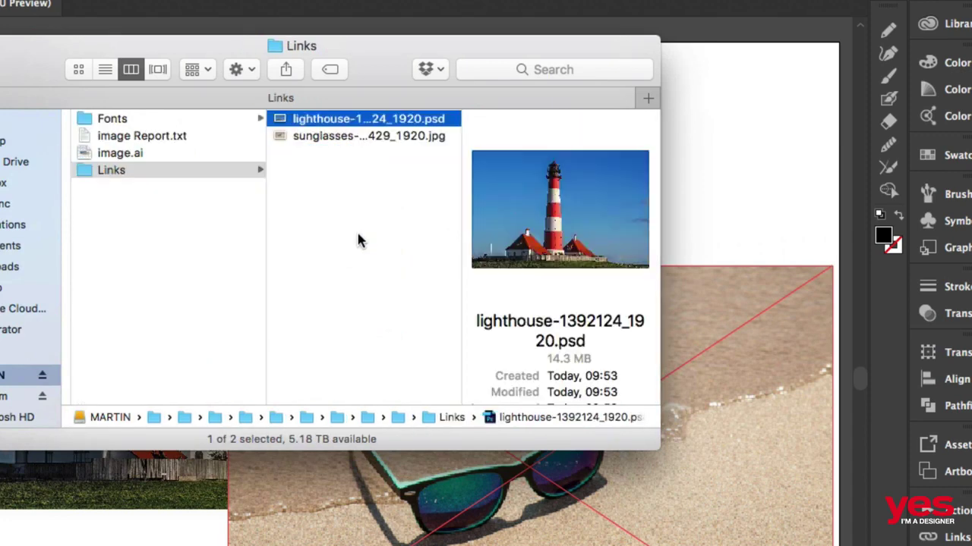
pyautogui.press('Down')
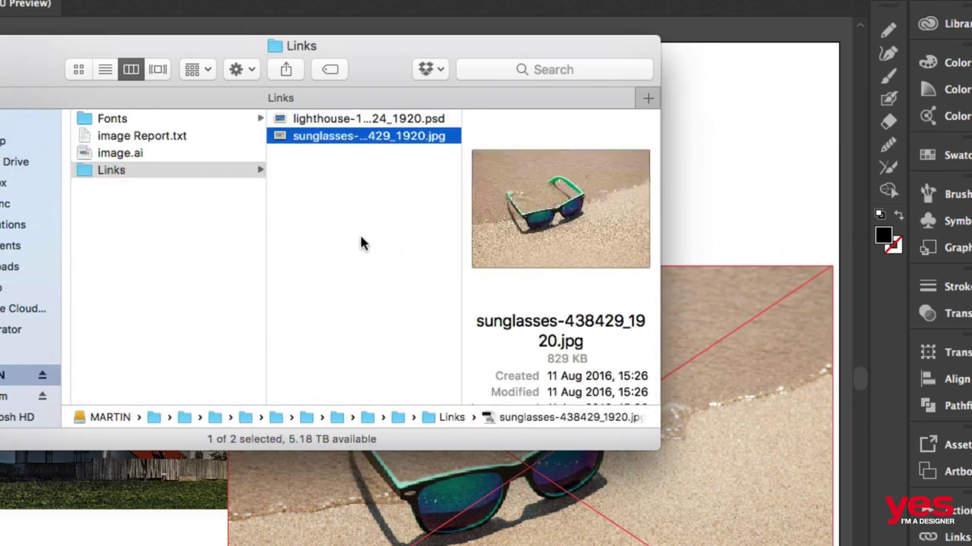
pyautogui.press('Left')
# Step: Preview the MedeaITCStd-Book.otf file in the package's Fonts folder, go back to image_Folder and return to the Illustrator document
pyautogui.click(177, 123)
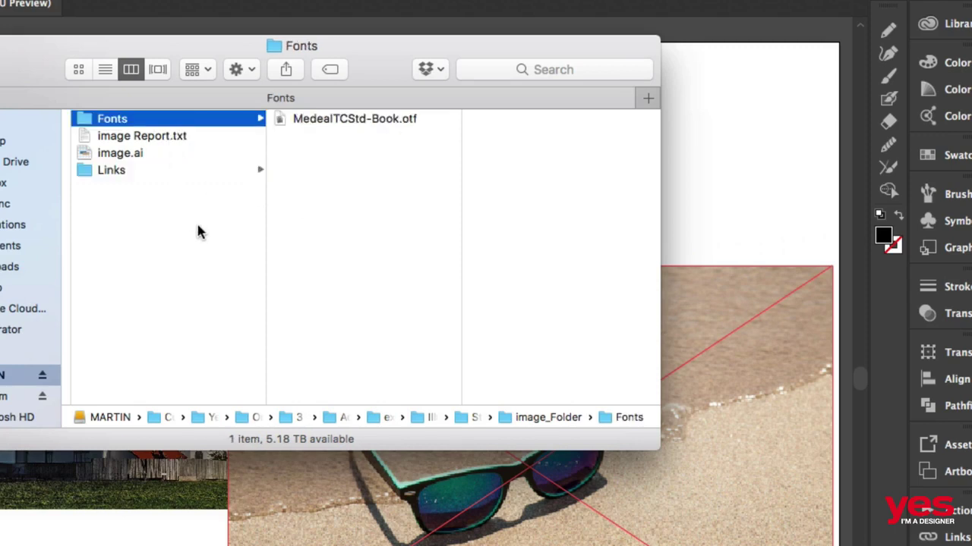
pyautogui.press('Right')
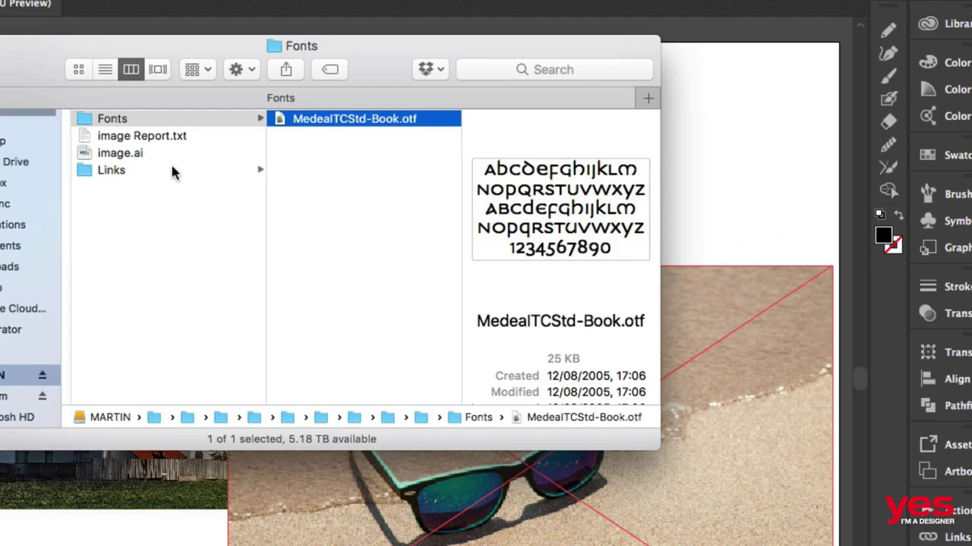
pyautogui.click(192, 170)
pyautogui.press('Left')
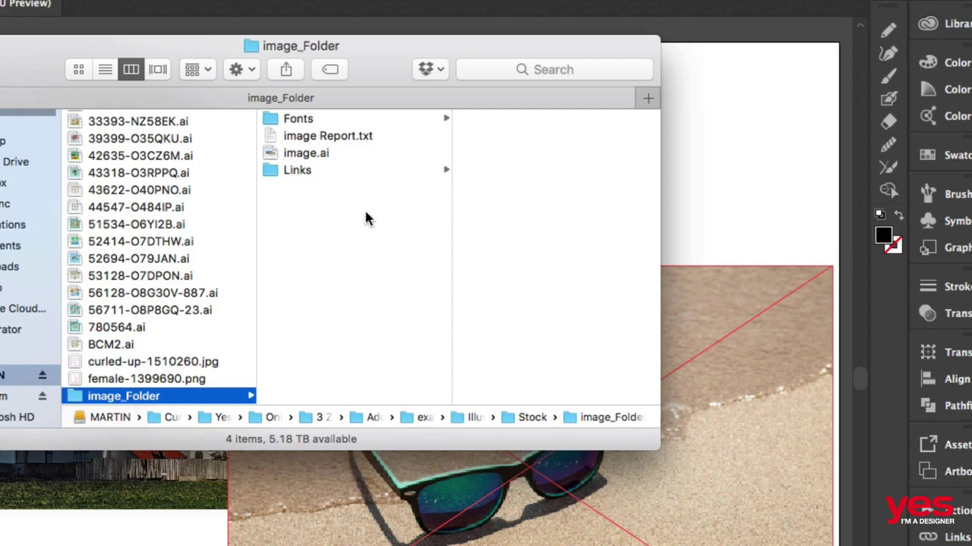
pyautogui.click(732, 196)
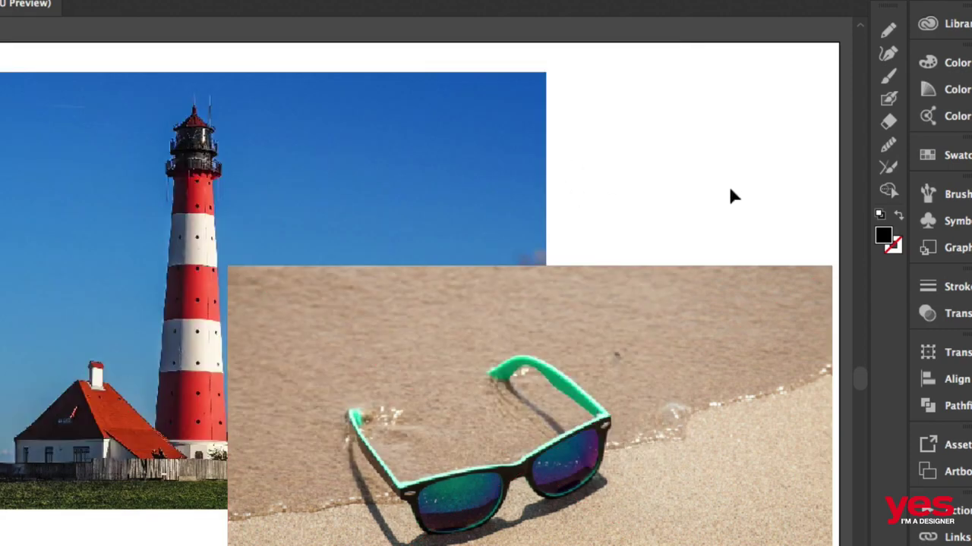
# Step: Scale the sunglasses image down to about 194 × 129 px and move it over the lighthouse image's upper right, at about X 294, Y 22 px
pyautogui.click(390, 174)
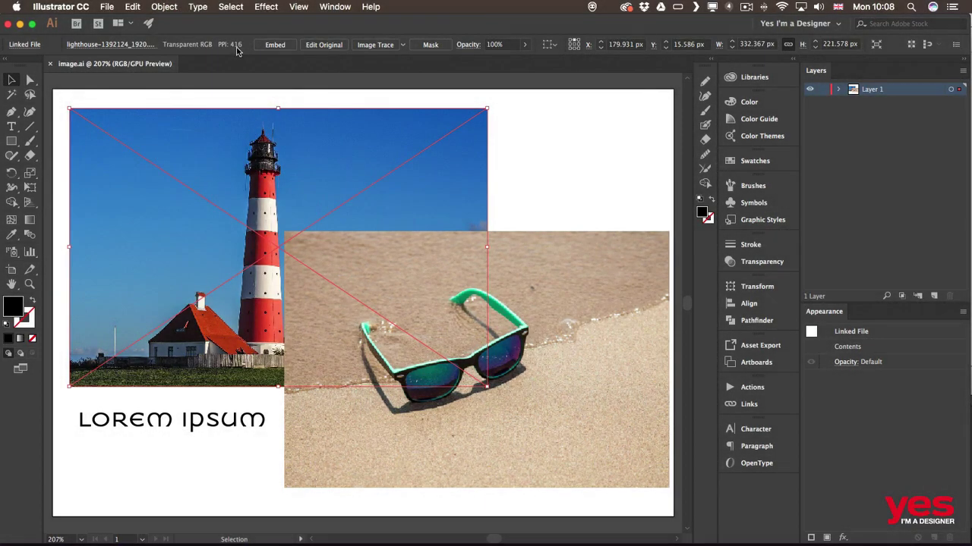
pyautogui.click(423, 309)
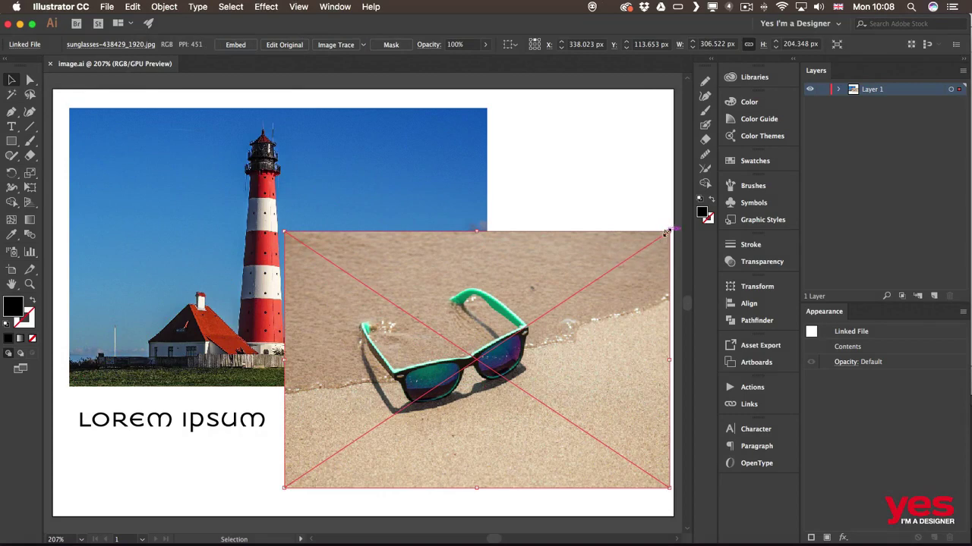
pyautogui.moveTo(667, 233); pyautogui.dragTo(529, 299)
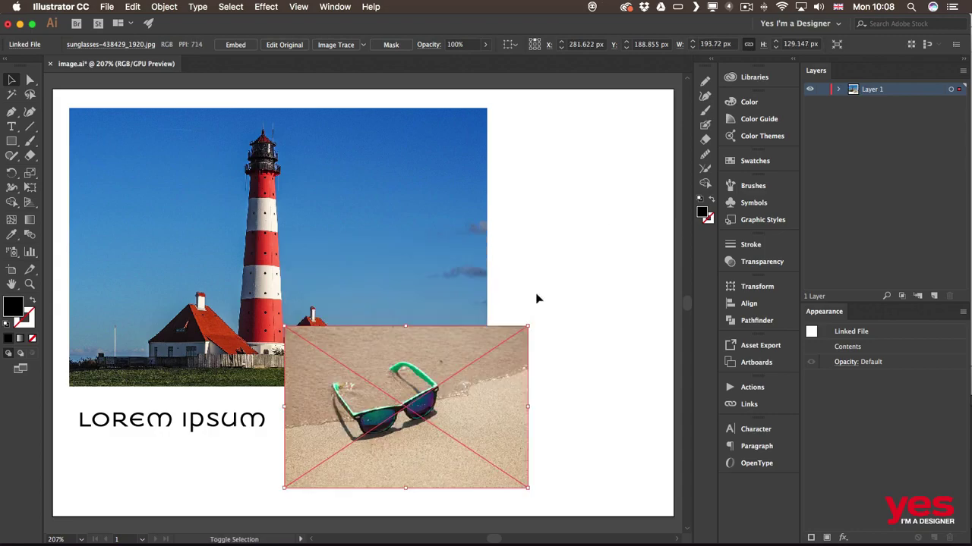
pyautogui.moveTo(417, 385); pyautogui.dragTo(434, 175)
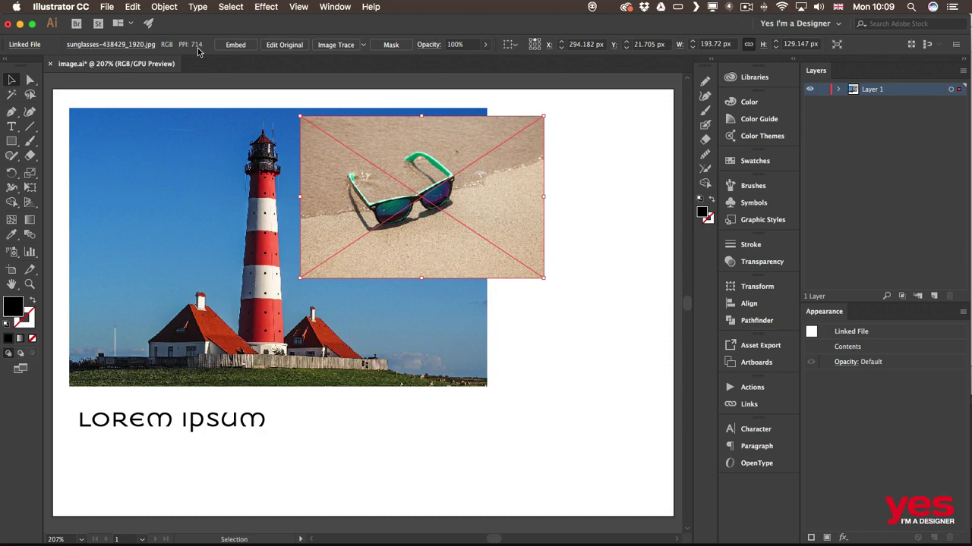
# Step: Enlarge the lighthouse image to about 425 × 284 px and move the "Lorem ipsum" text up over the sky beside the tower
pyautogui.click(471, 378)
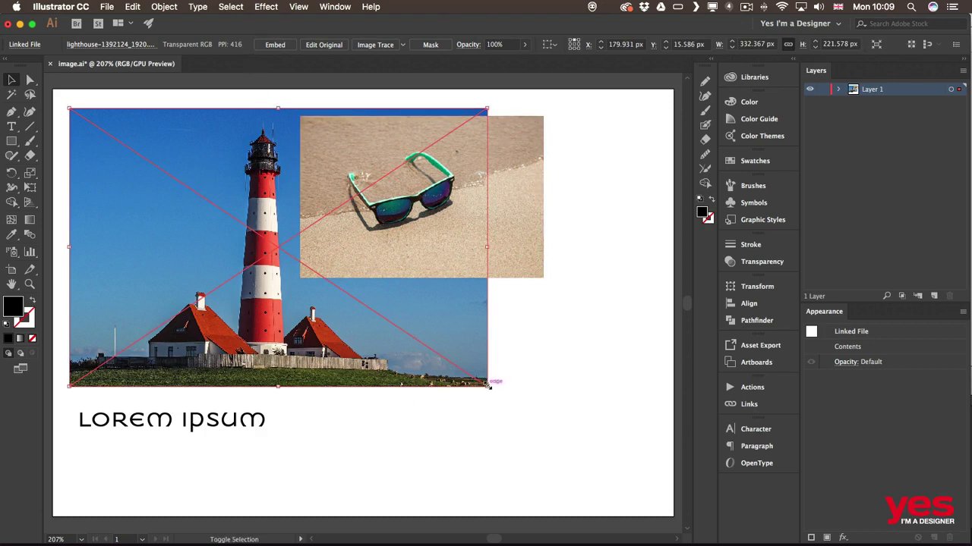
pyautogui.moveTo(486, 385); pyautogui.dragTo(604, 464)
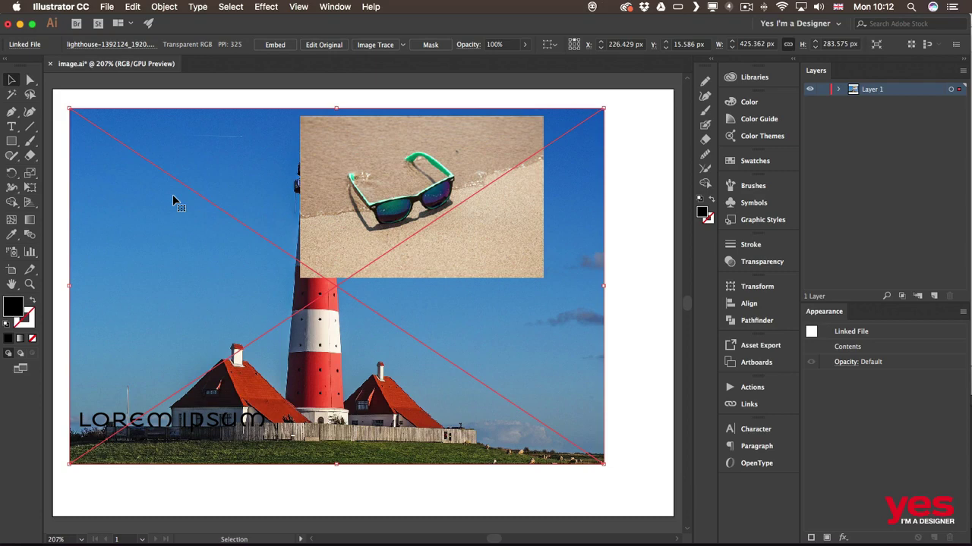
pyautogui.click(314, 514)
pyautogui.moveTo(232, 421); pyautogui.dragTo(243, 316)
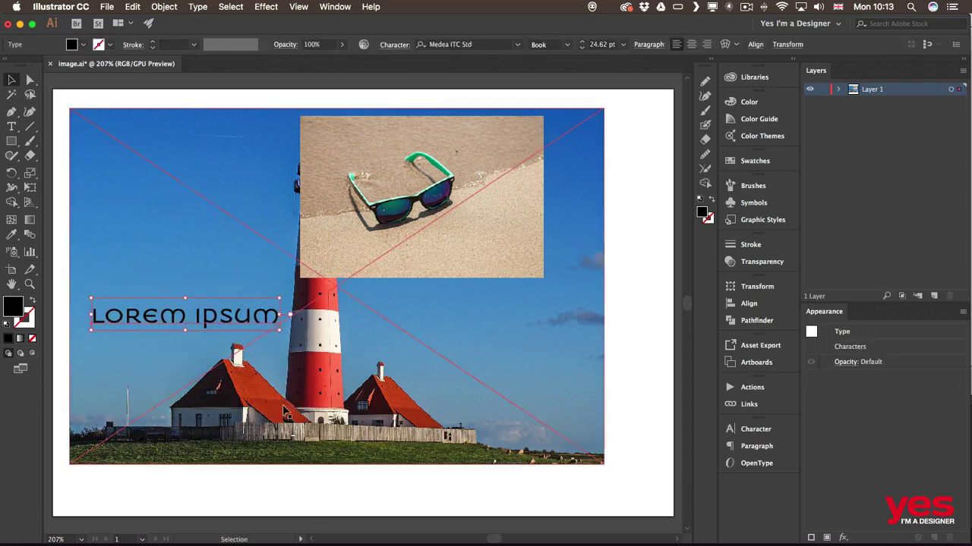
pyautogui.click(294, 492)
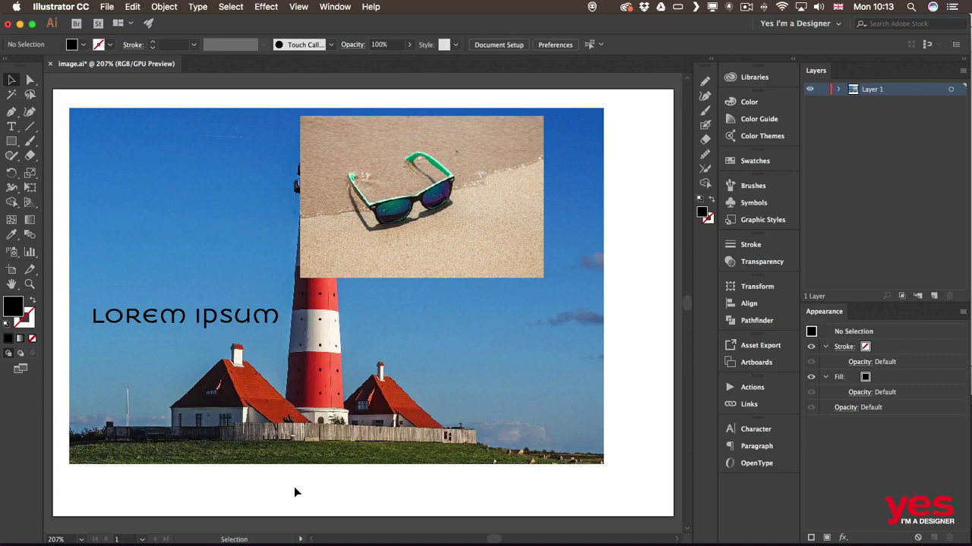